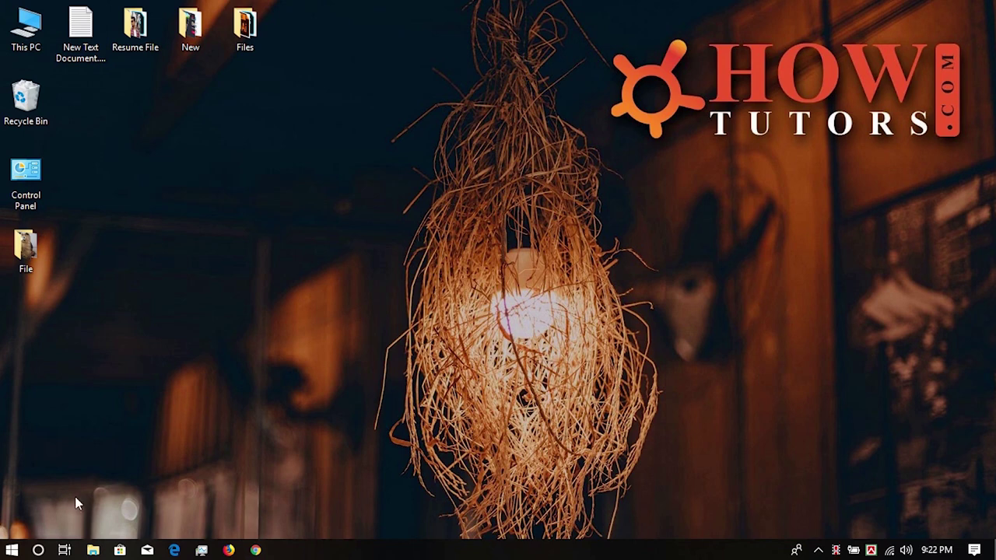
- Launch Photoshop CC 2018 from the Start menu, then open and dismiss the New Document dialog
click(12, 551)
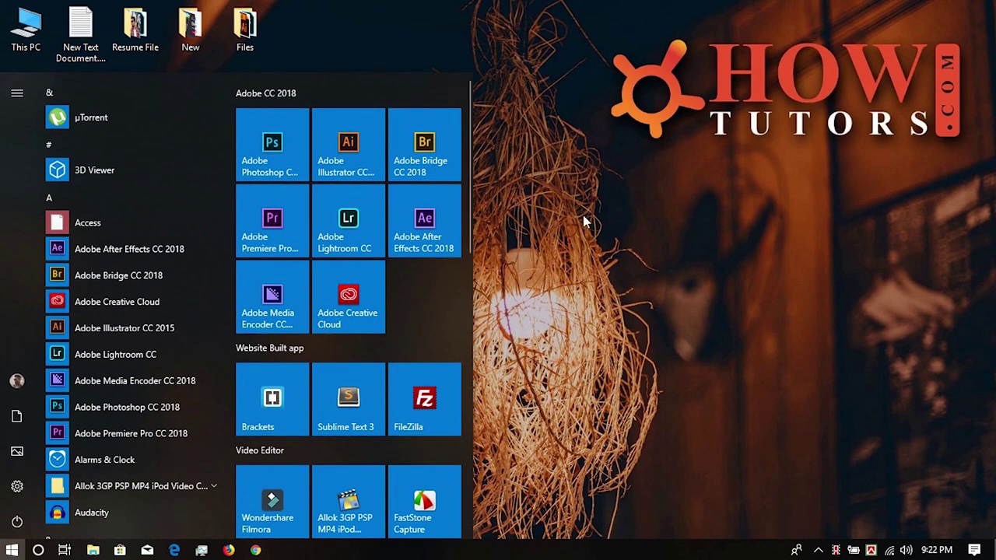
click(284, 149)
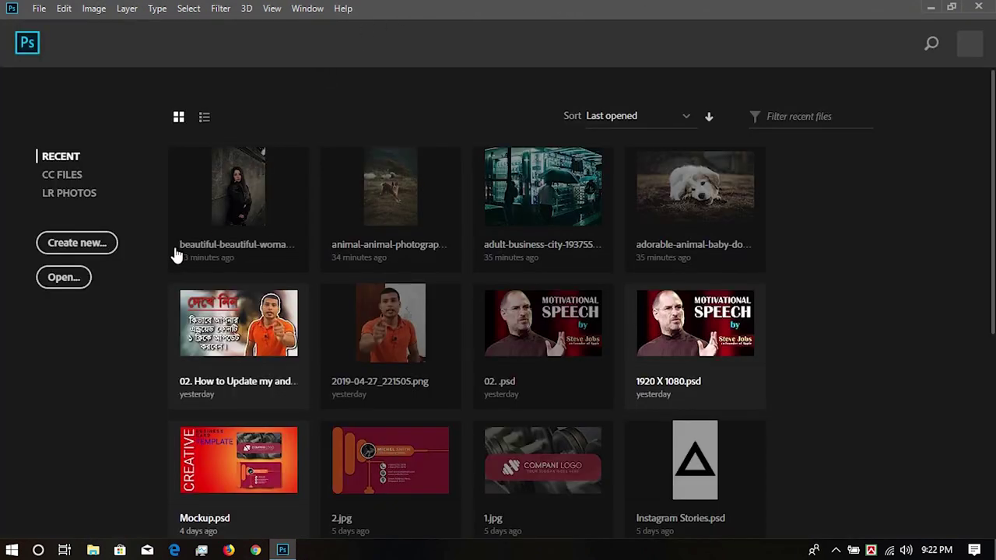
click(85, 245)
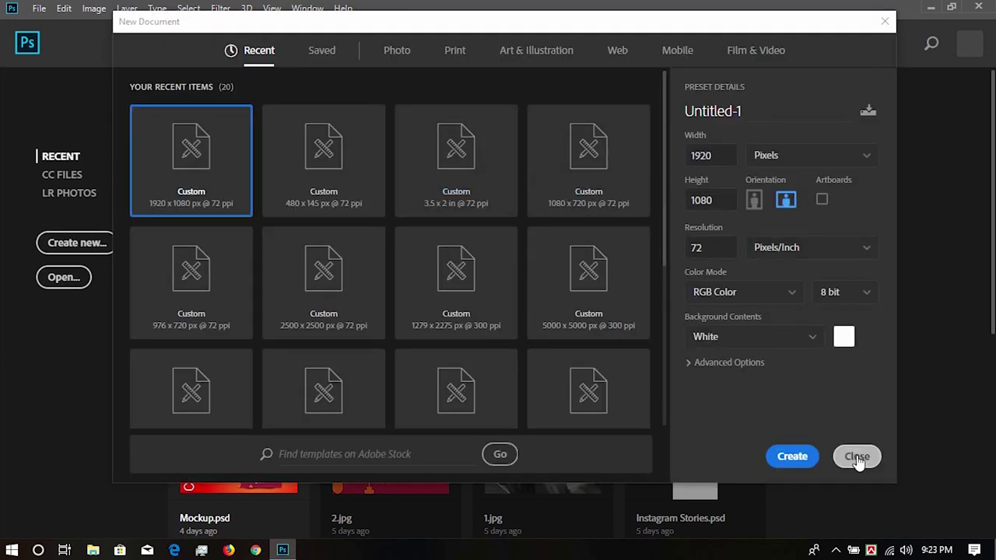
click(857, 457)
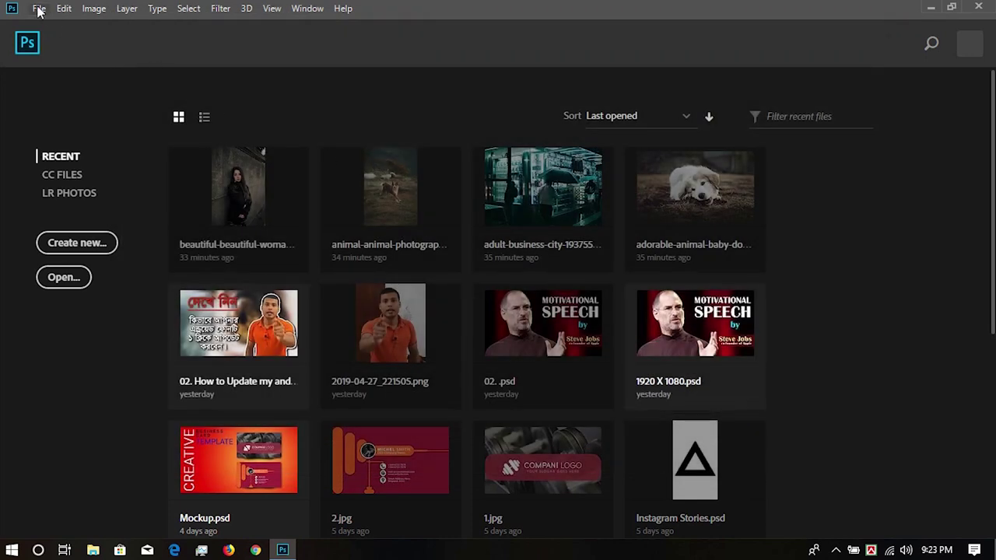
- Start a new document via File > New, checking the 1920×1080 px width and height
click(38, 10)
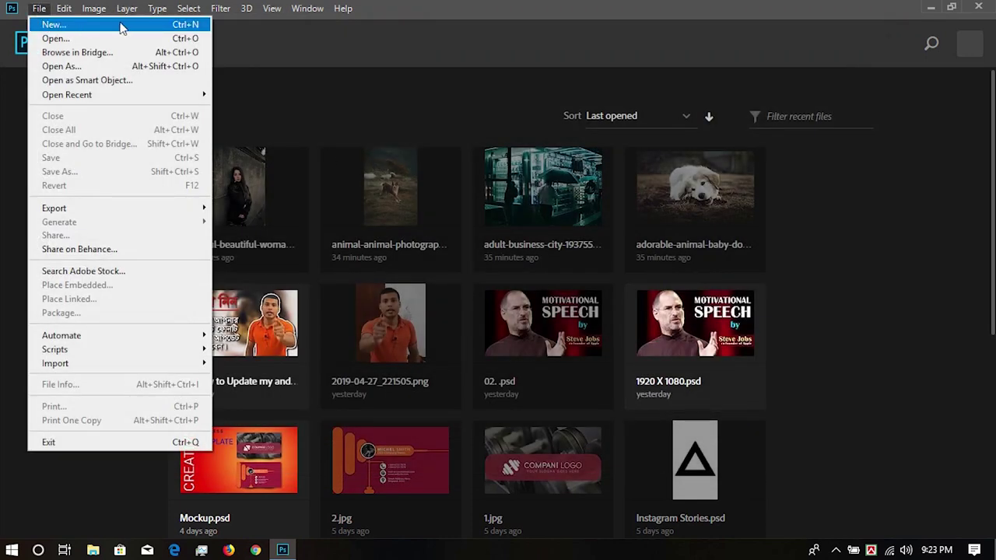
click(186, 31)
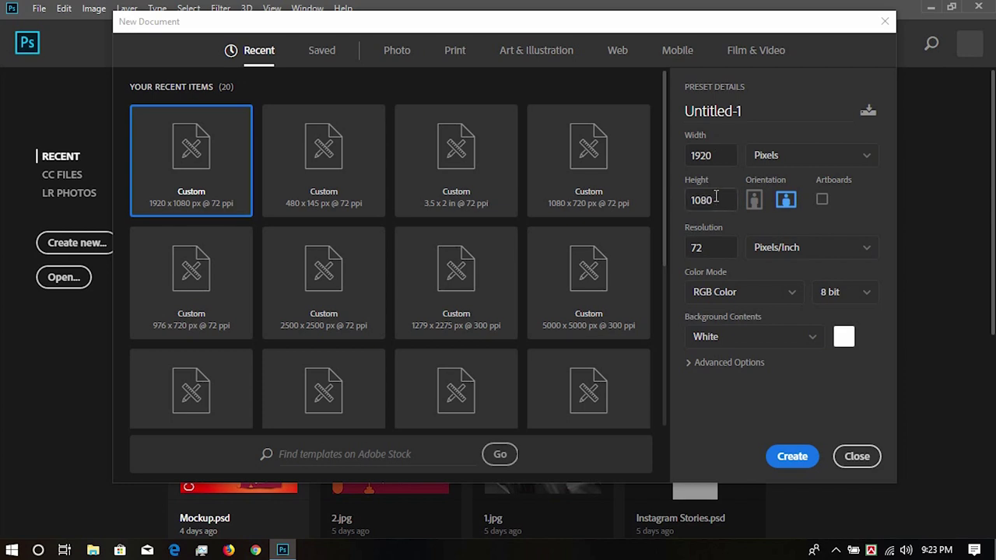
click(717, 158)
click(717, 201)
click(716, 154)
click(720, 202)
click(717, 154)
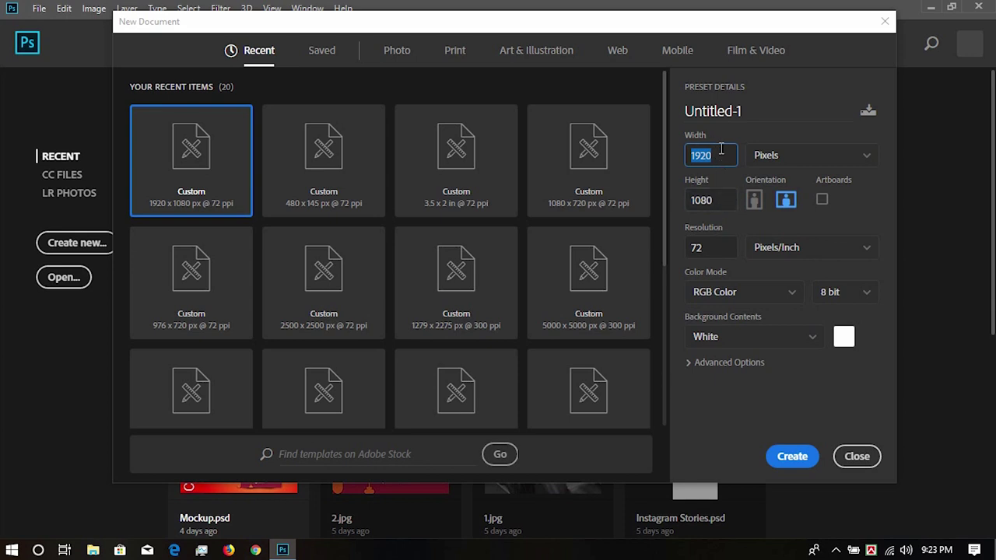
click(716, 202)
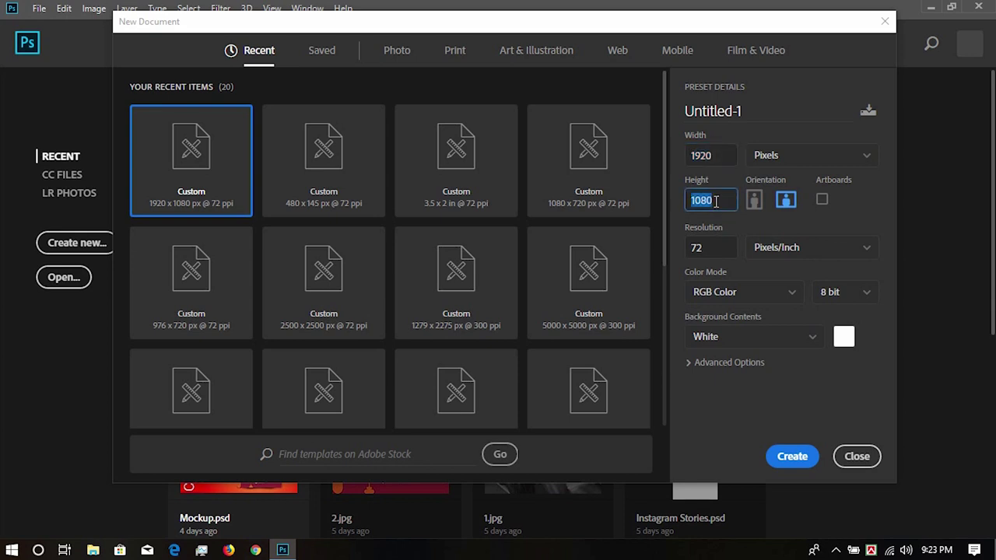
click(707, 250)
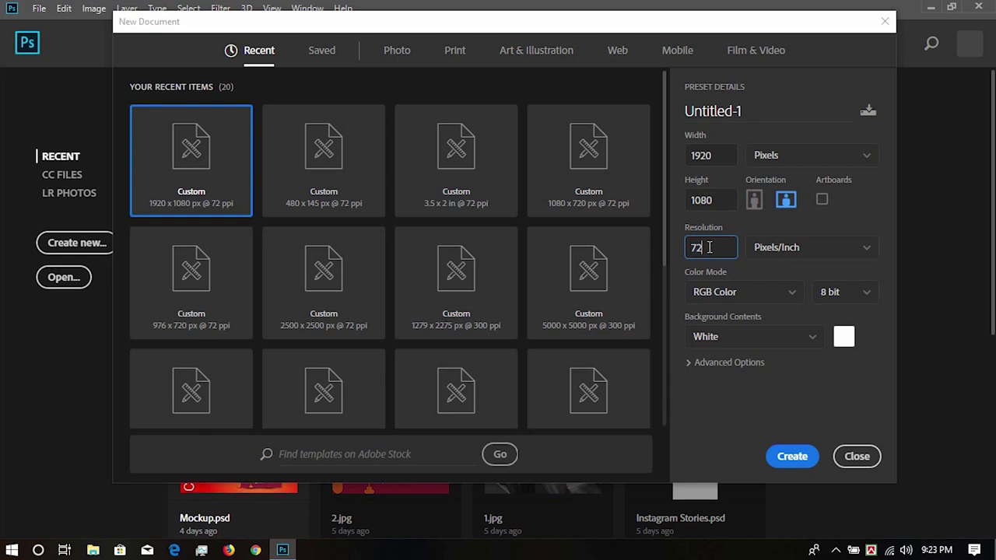
- Set resolution to 72 ppi and Background Contents to Background Color, then create the document
double_click(709, 248)
text(300)
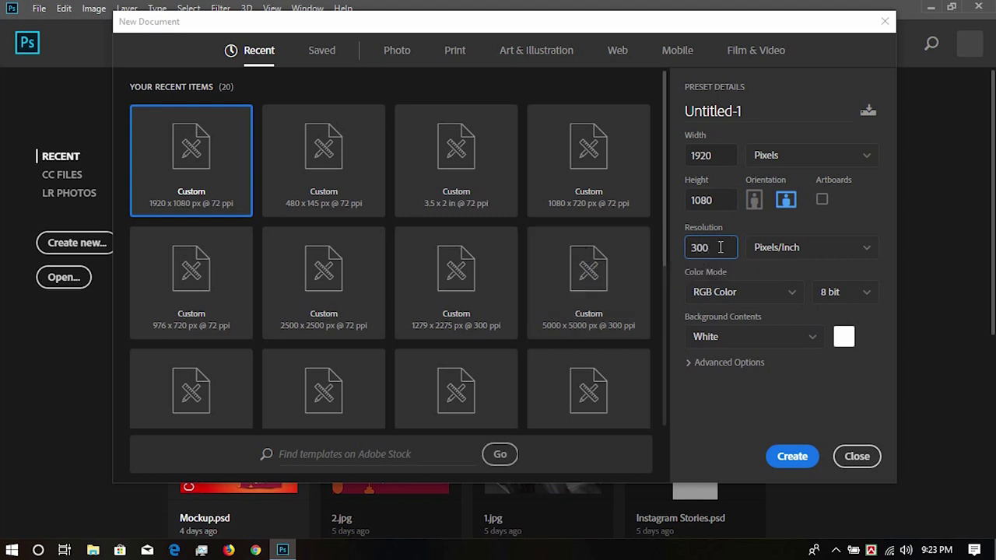
drag(721, 247, 652, 254)
text(72)
click(809, 344)
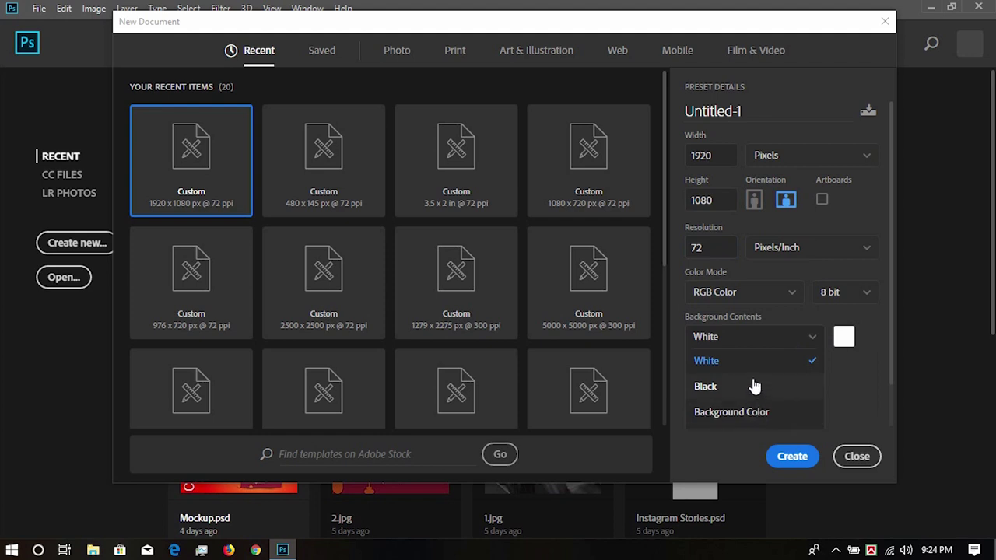
click(781, 420)
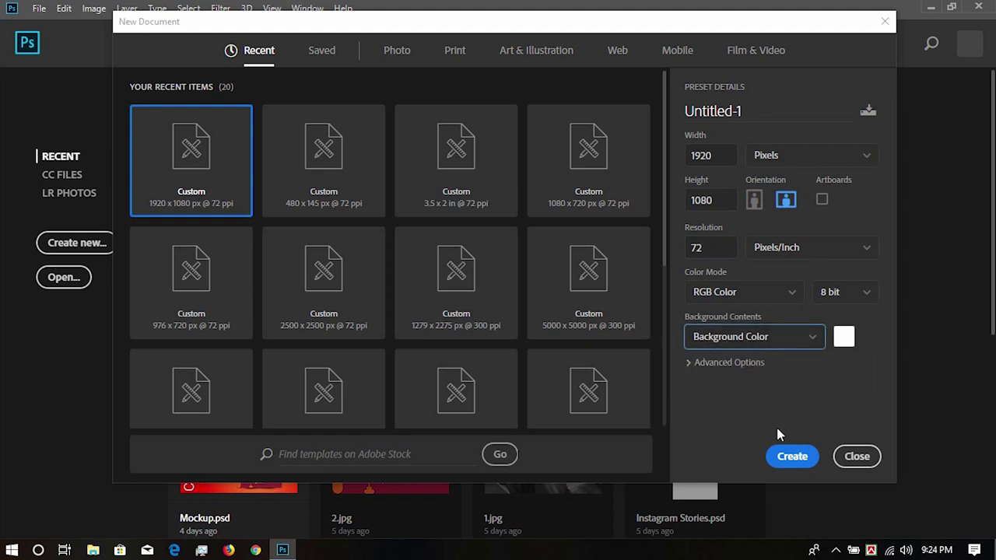
click(789, 460)
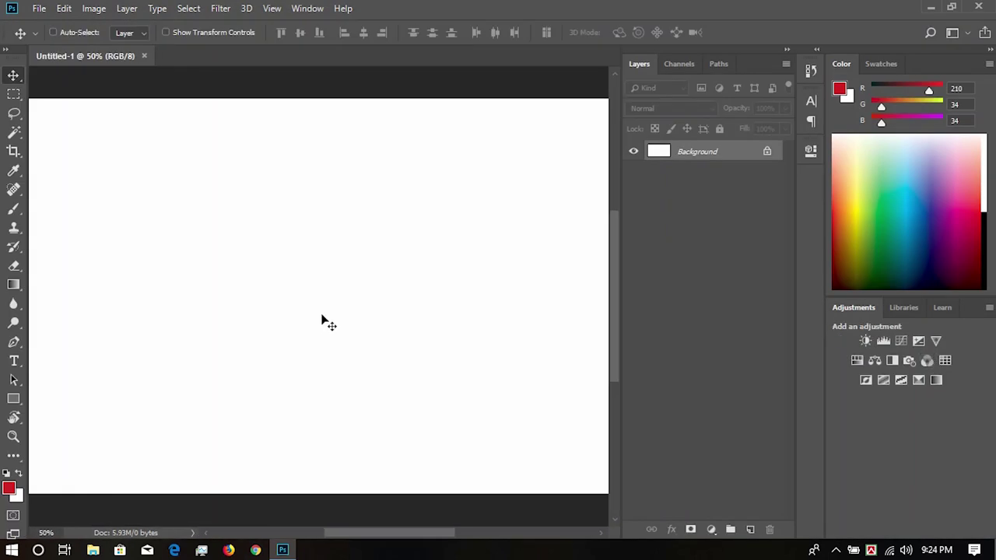
scroll(196, 312, down, 3)
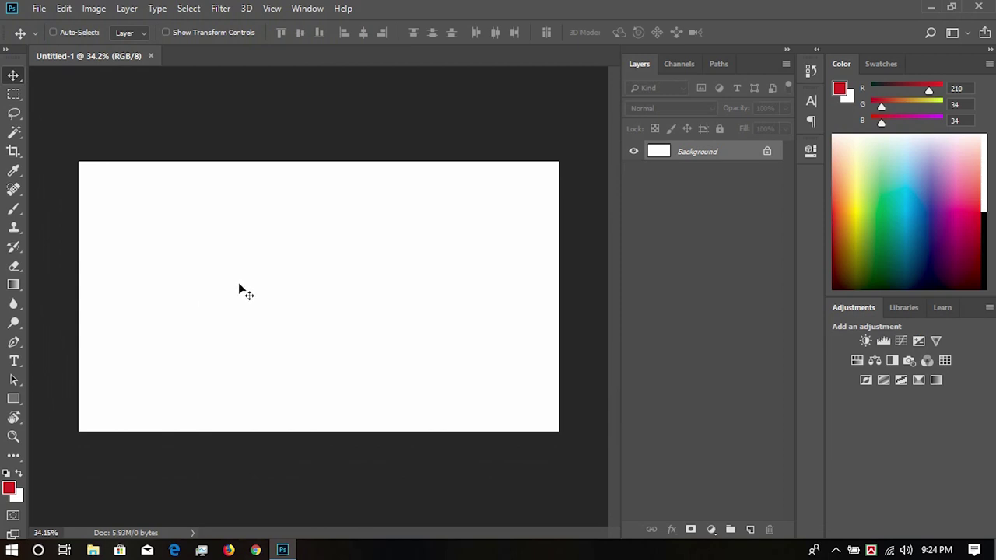
click(932, 7)
double_click(41, 244)
click(303, 161)
double_click(303, 161)
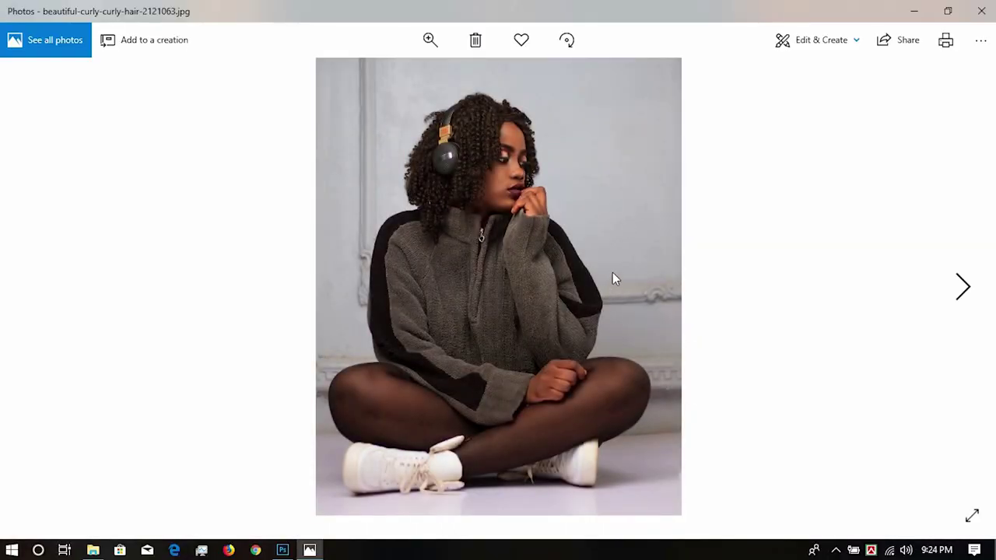
click(981, 11)
mouse_move(292, 201)
mouse_down()
mouse_move(293, 554)
mouse_move(392, 309)
mouse_up()
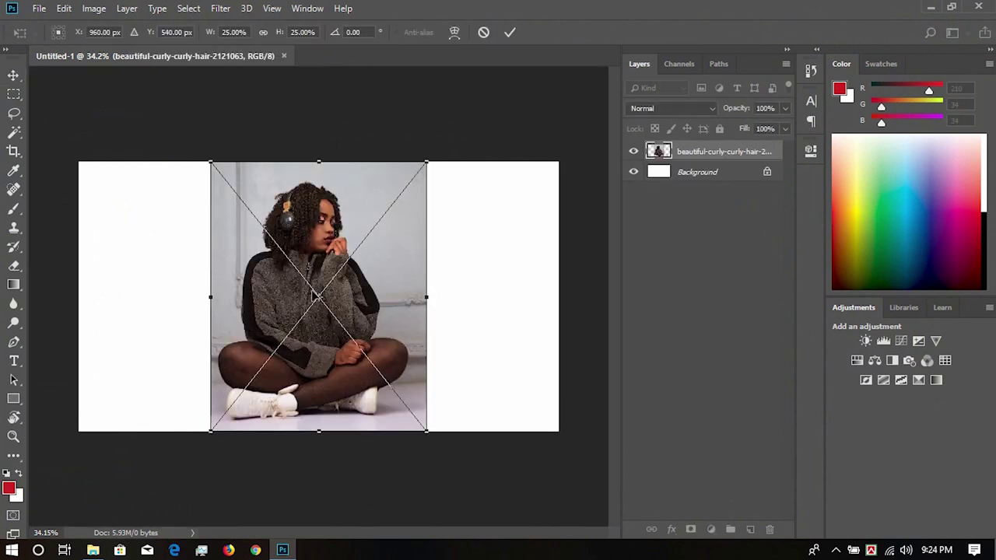
click(511, 34)
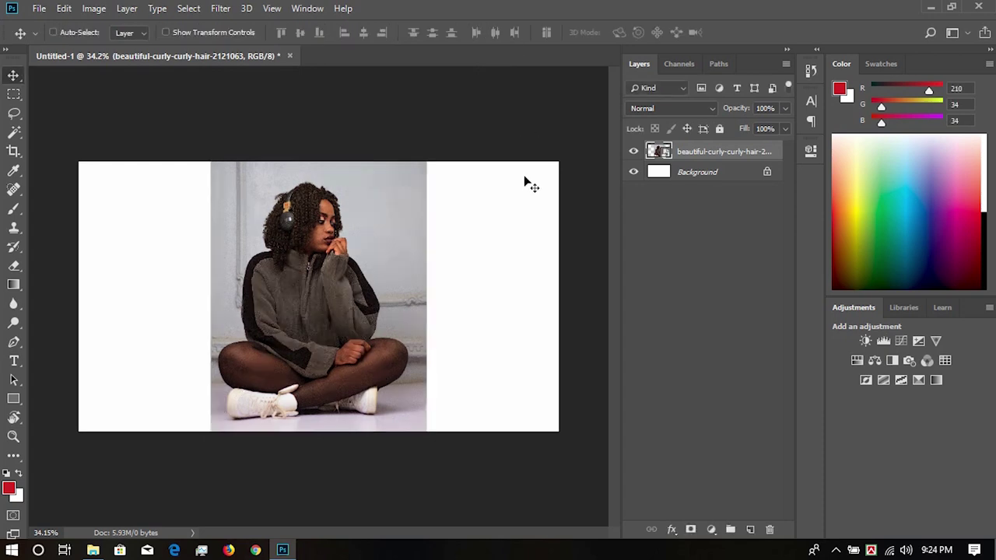
key(ctrl+z)
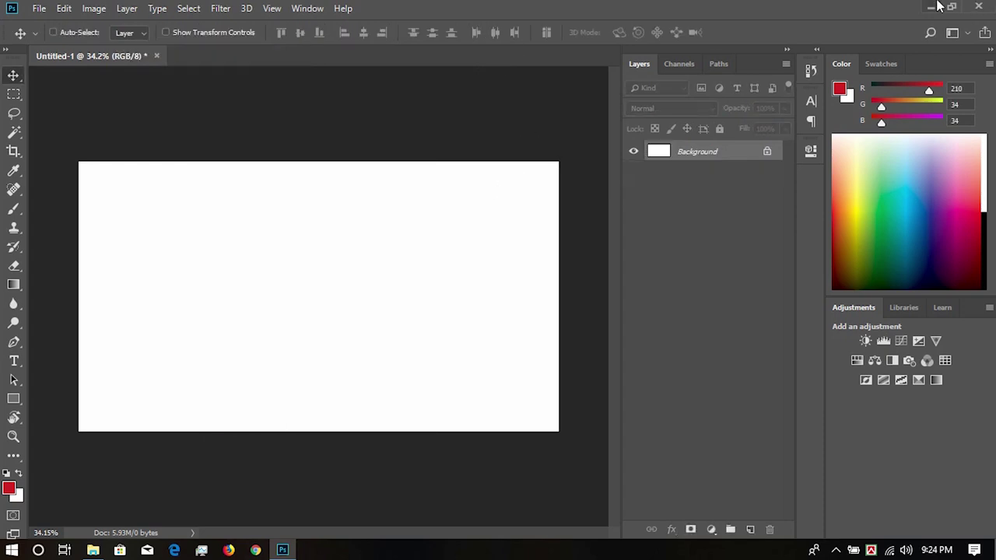
- Open the curly-hair photo from Explorer and drag it onto Untitled-1 as Layer 1
click(931, 7)
mouse_move(301, 159)
mouse_down()
mouse_move(287, 554)
mouse_move(395, 7)
mouse_up()
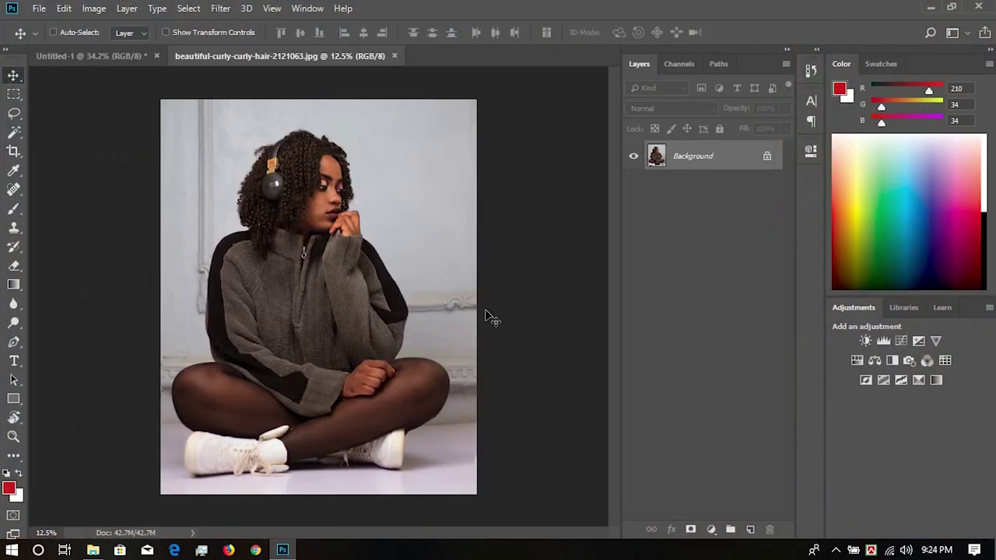
mouse_move(281, 260)
mouse_down()
mouse_move(238, 204)
mouse_move(332, 269)
mouse_move(352, 341)
mouse_up()
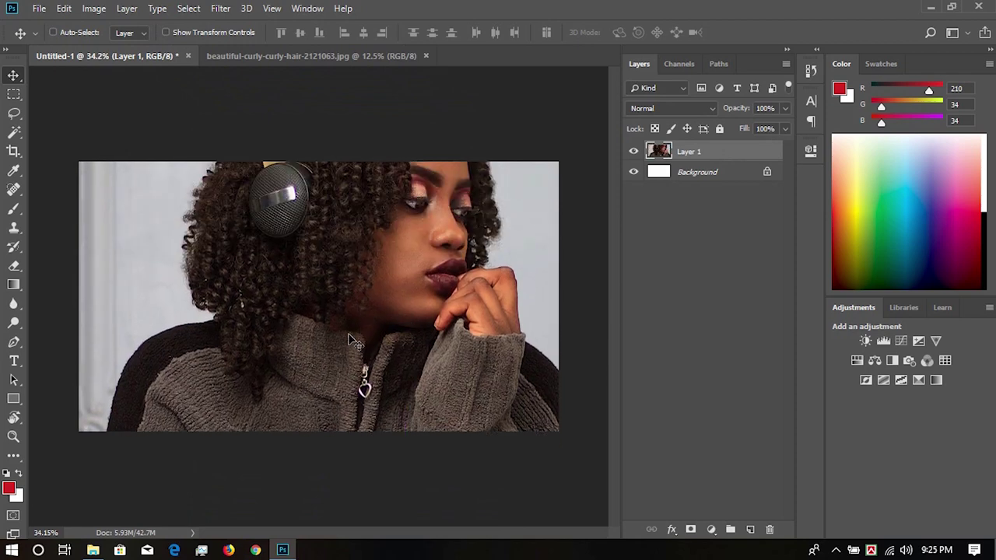
- Free Transform the photo, roughly scaling it to about 62% and placing it on the canvas
key(ctrl+t)
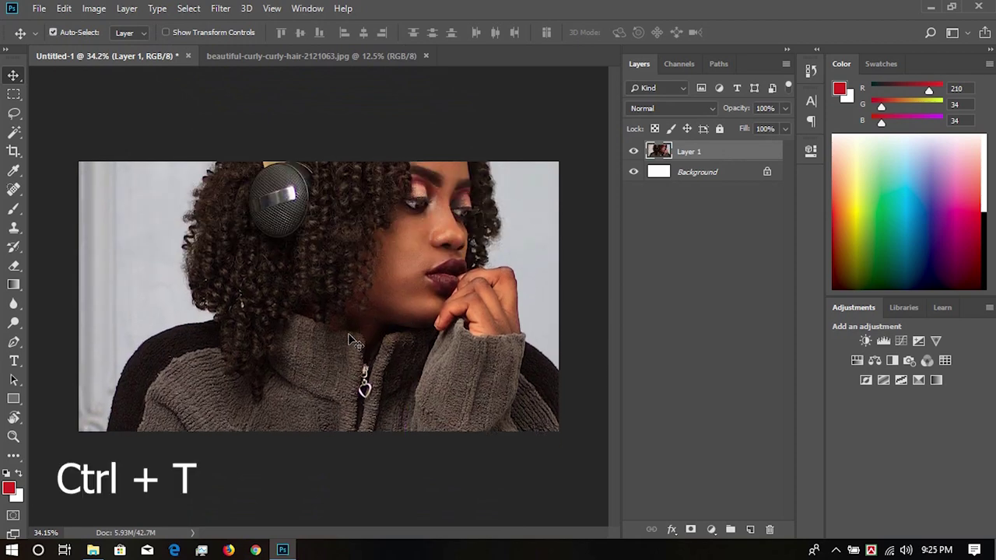
key(ctrl+0)
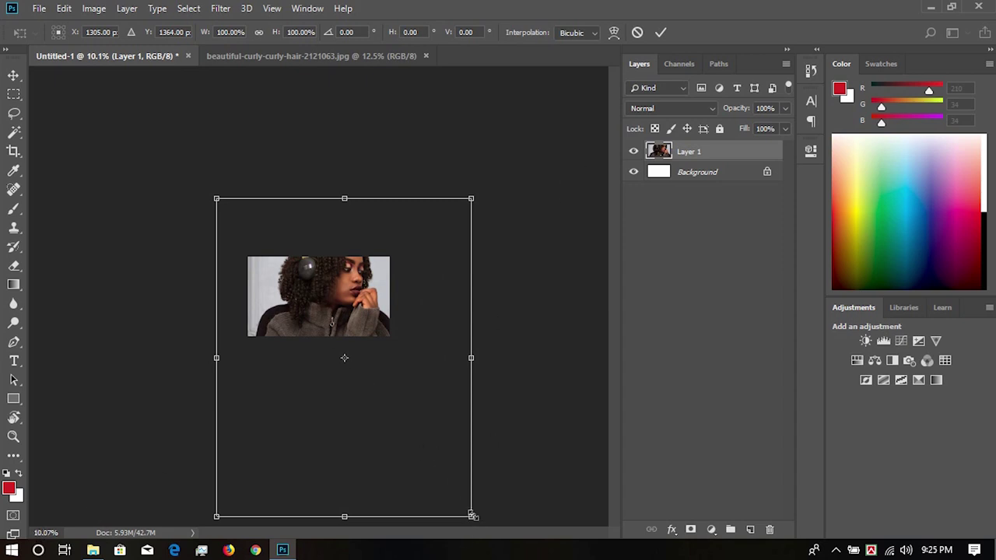
drag(471, 516, 382, 410)
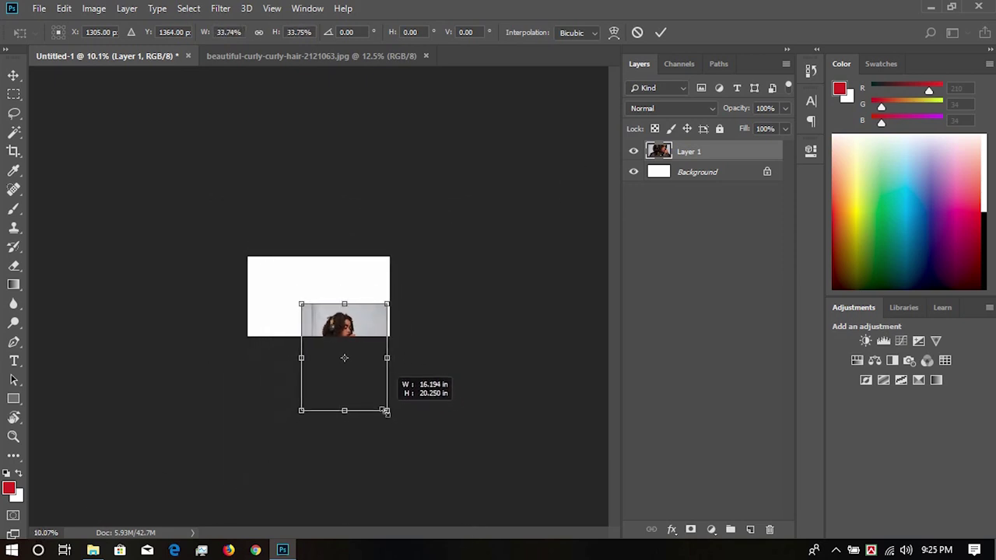
drag(361, 333, 301, 276)
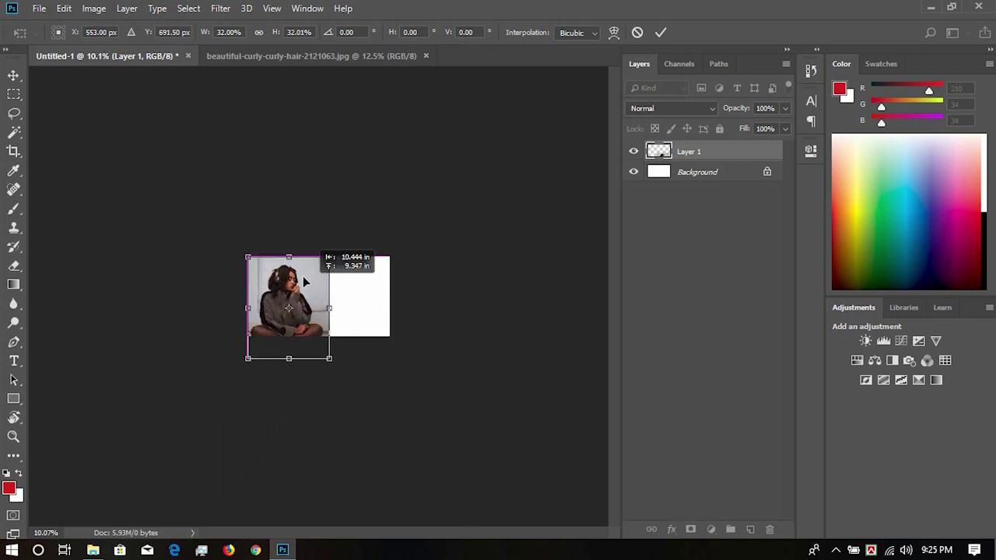
drag(317, 347, 410, 433)
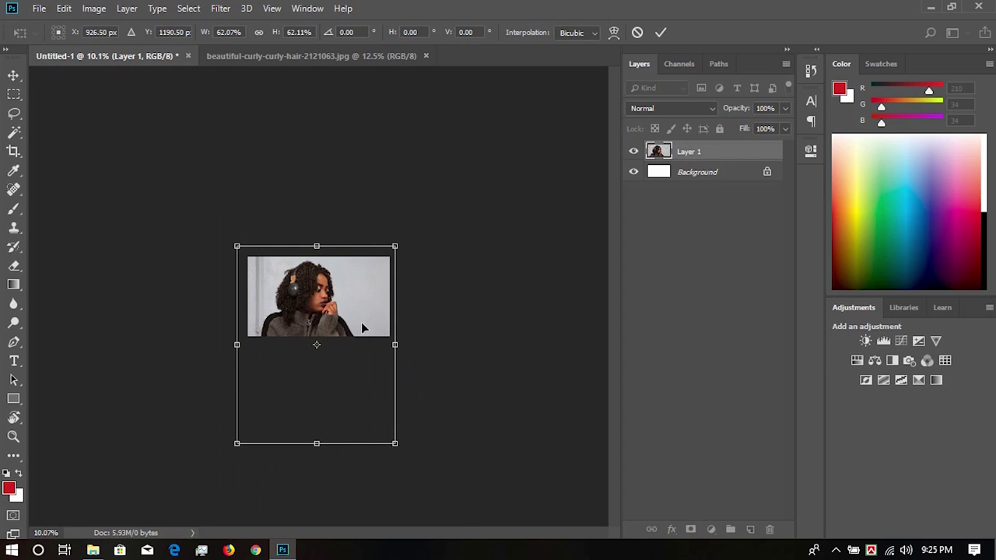
drag(327, 313, 330, 306)
- Fine-tune the photo to about 57% so it covers the canvas, and commit the transform
scroll(307, 298, up, 1)
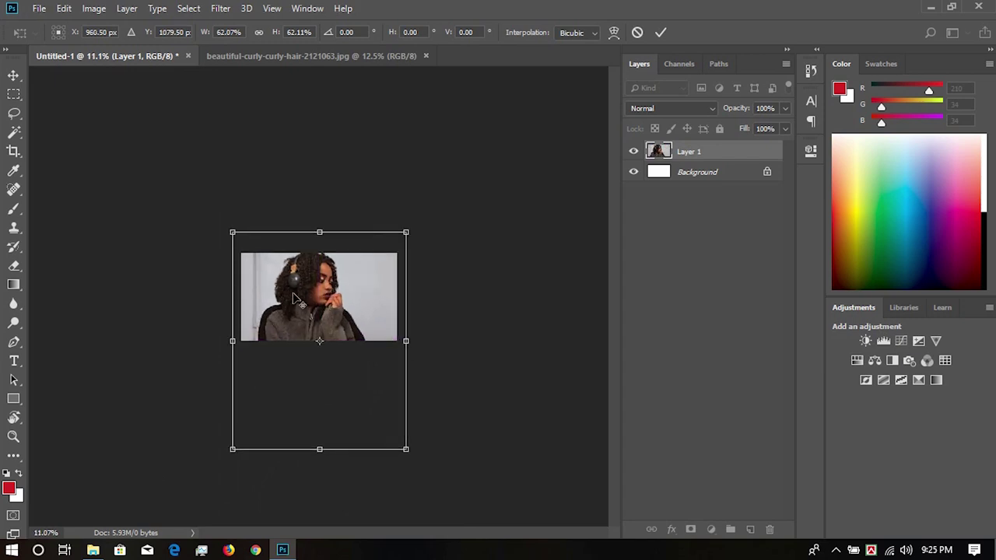
scroll(294, 298, up, 5)
scroll(257, 272, up, 5)
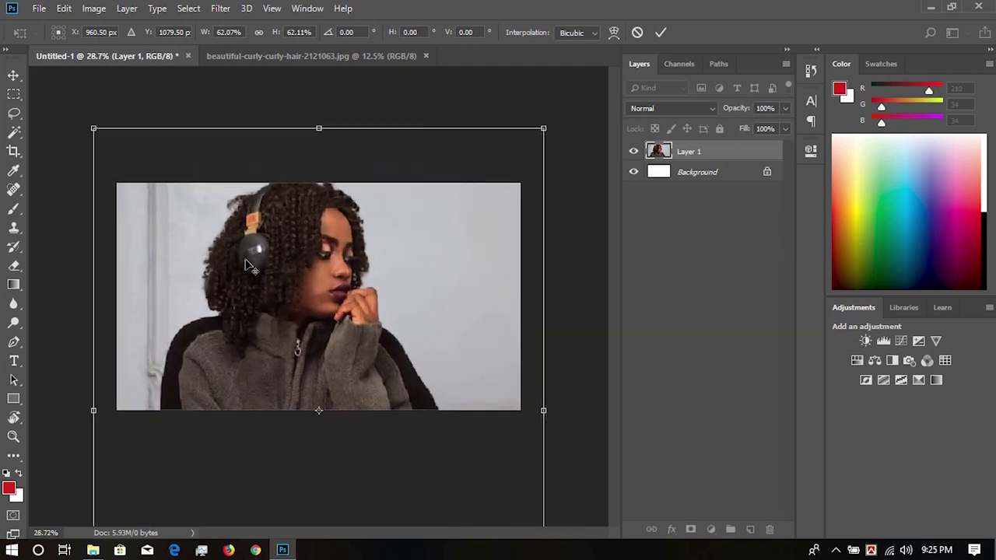
scroll(245, 265, up, 1)
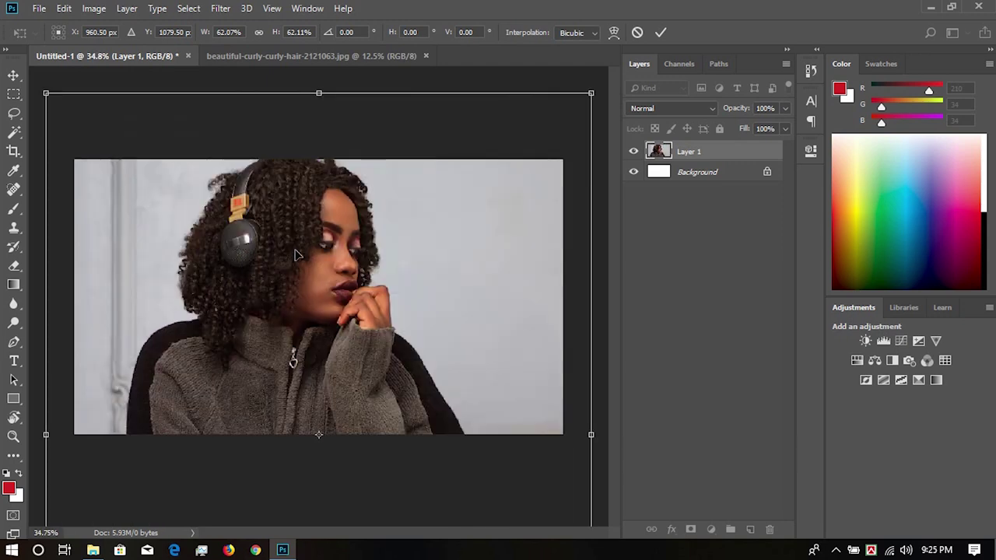
drag(295, 254, 309, 274)
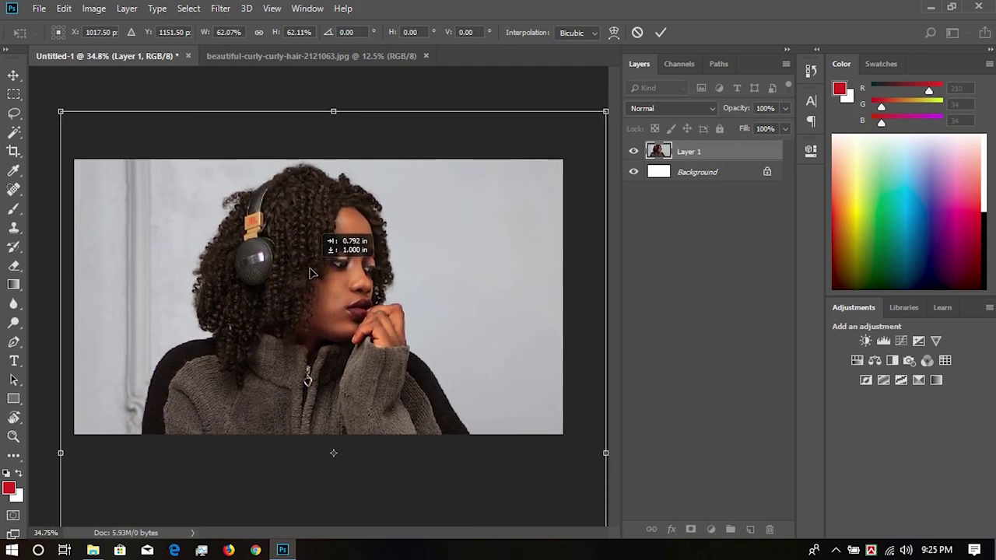
drag(604, 112, 571, 155)
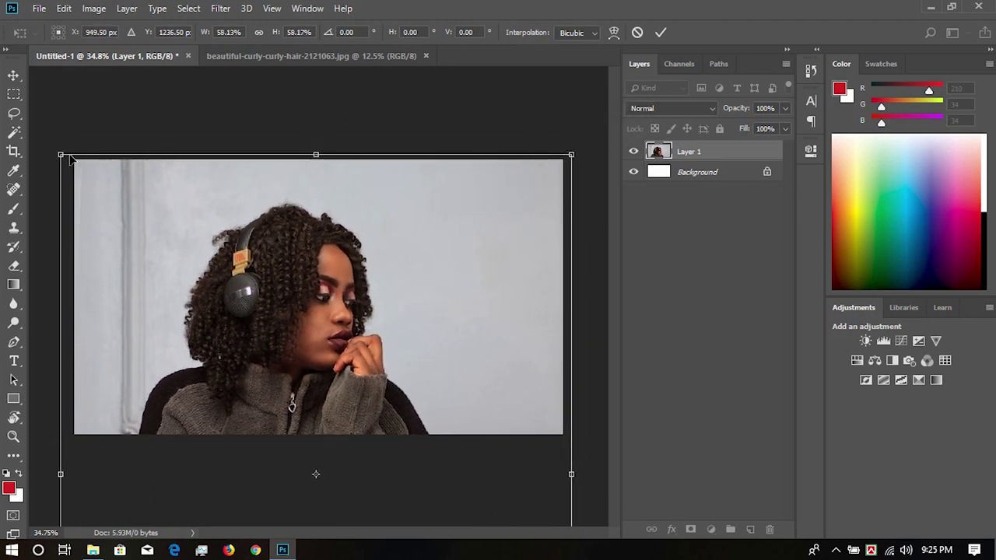
drag(221, 212, 222, 200)
drag(62, 145, 67, 147)
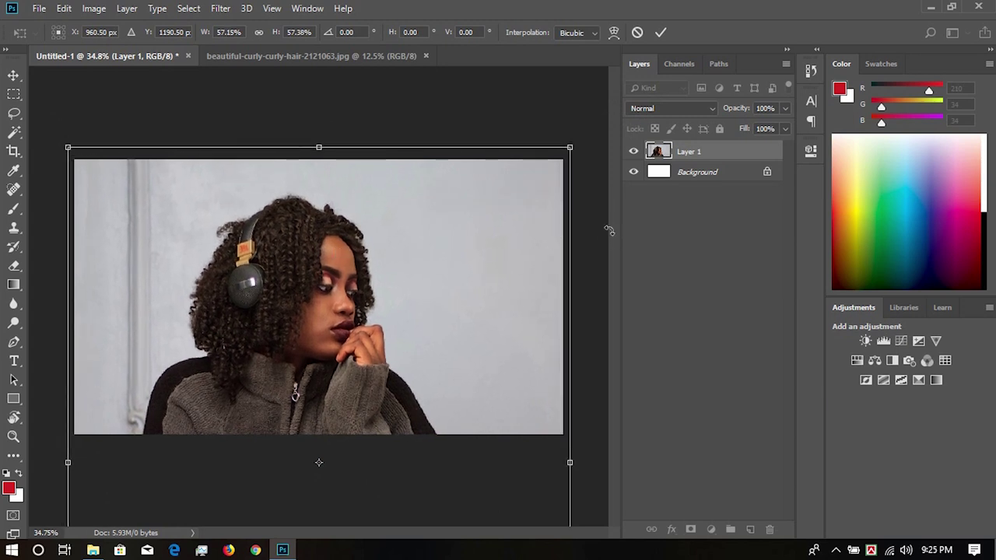
drag(346, 310, 346, 281)
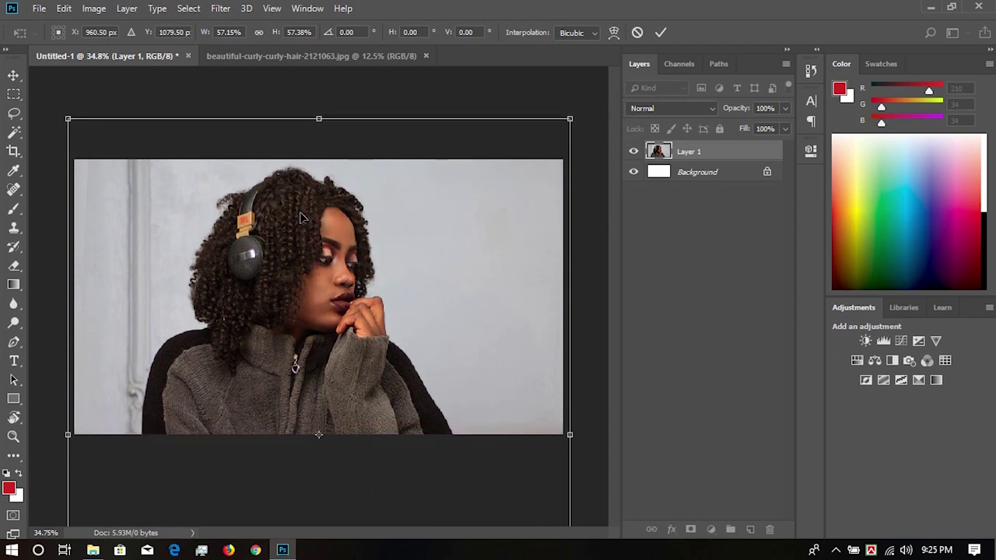
click(661, 32)
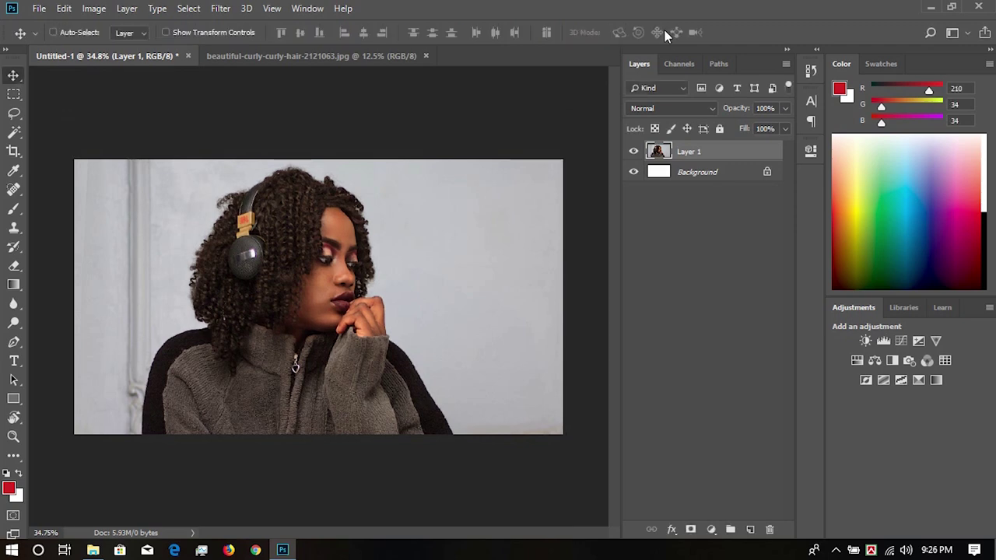
scroll(284, 296, up, 5)
scroll(284, 297, down, 4)
scroll(284, 297, down, 3)
key(alt+ctrl+shift+s)
key(alt+ctrl+shift+s)
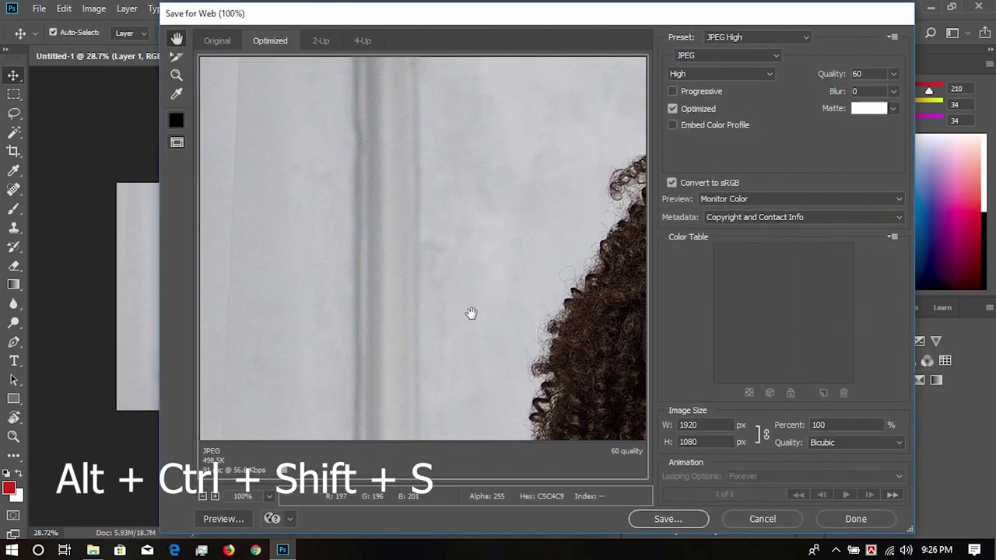
mouse_move(470, 312)
mouse_down()
mouse_move(545, 337)
mouse_move(516, 312)
mouse_move(371, 280)
mouse_up()
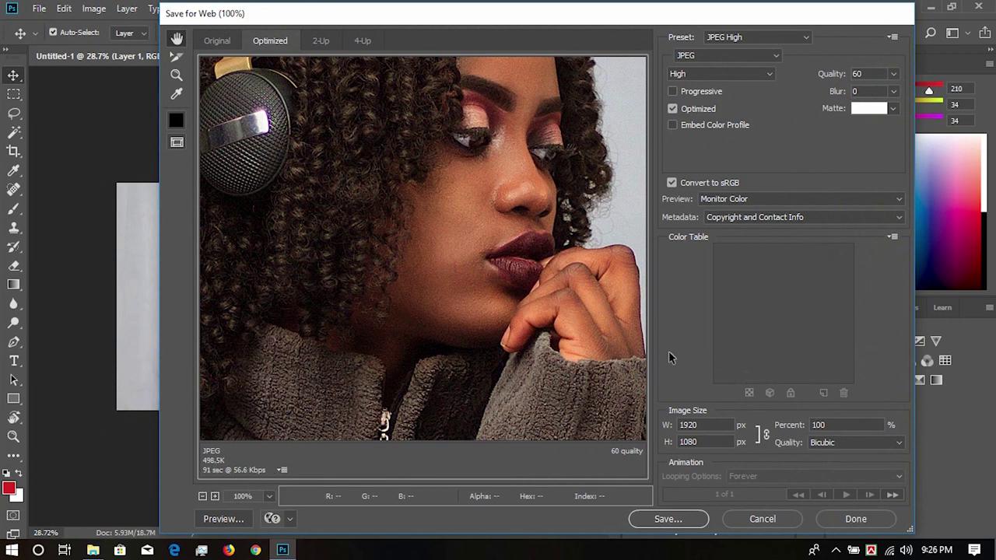
- Set the Save for Web JPEG quality to 100 (Maximum)
drag(582, 271, 473, 227)
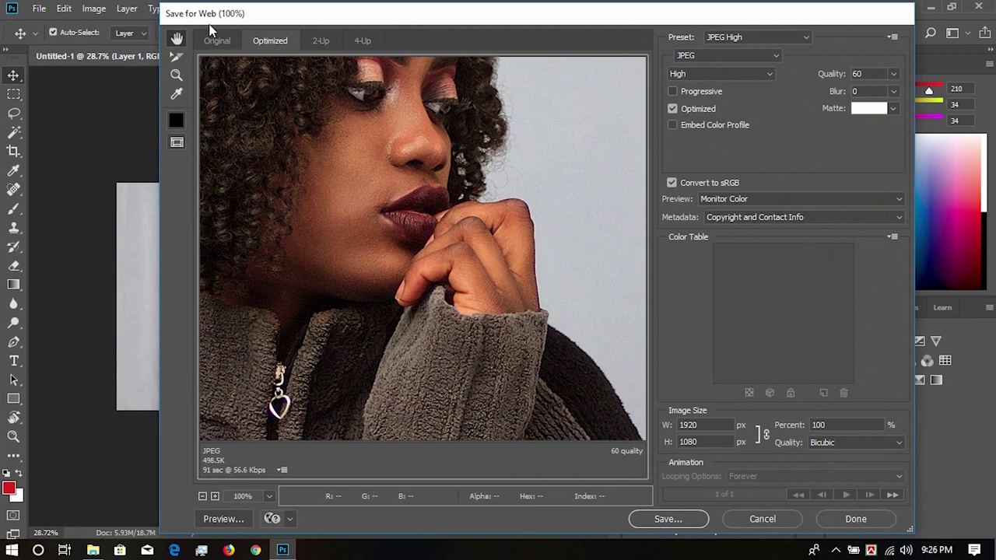
click(723, 75)
click(724, 80)
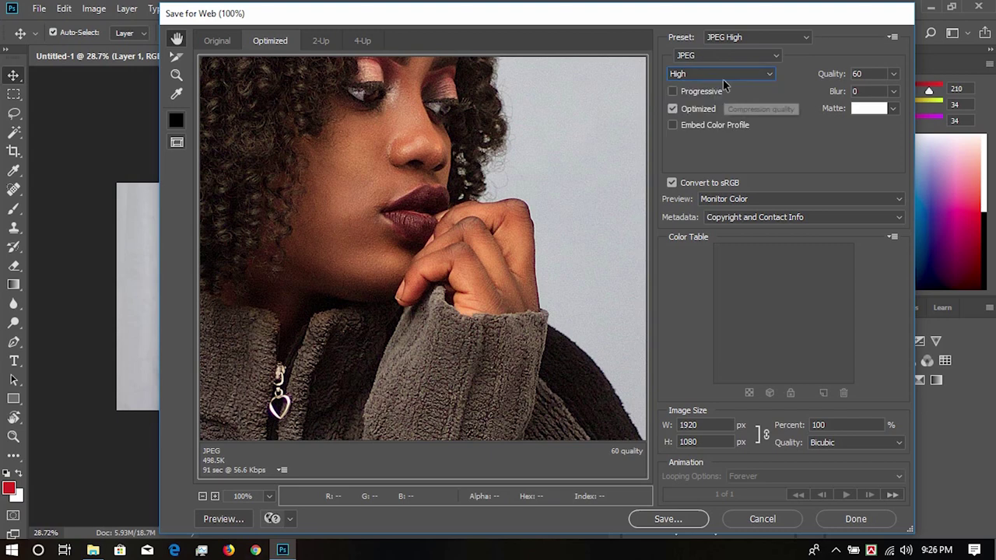
click(894, 73)
drag(880, 98, 934, 97)
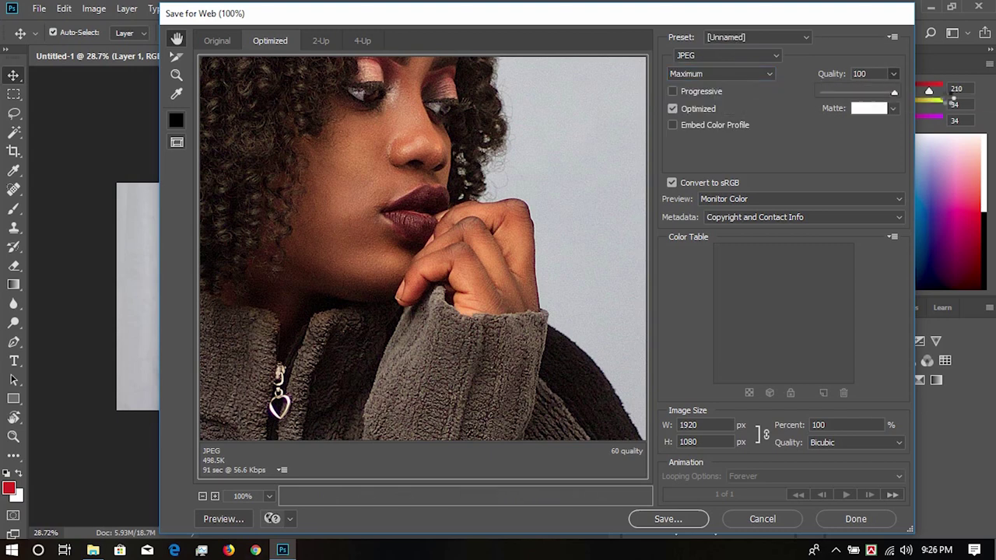
- Save the optimized JPEG to the Desktop as Untitled-1.jpg
click(667, 519)
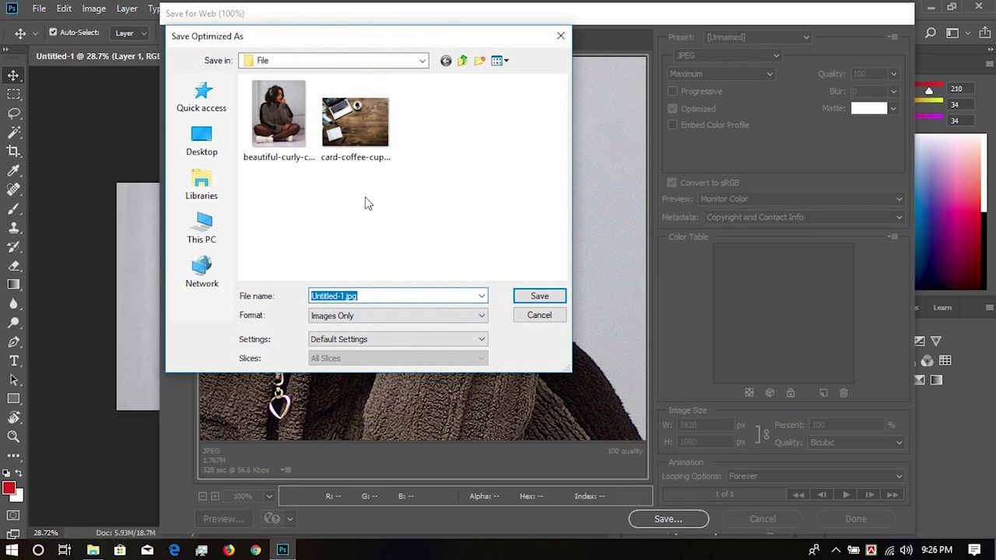
click(204, 148)
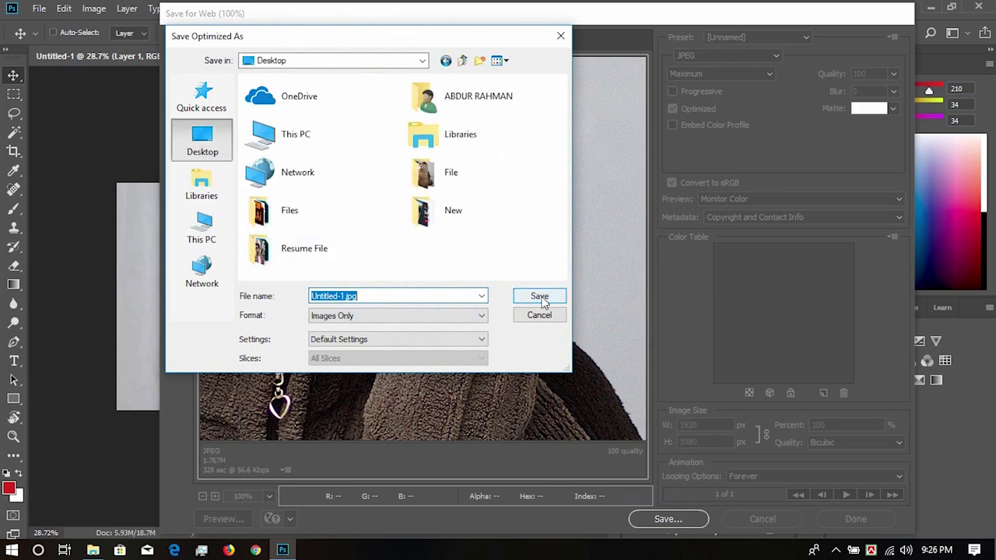
click(526, 296)
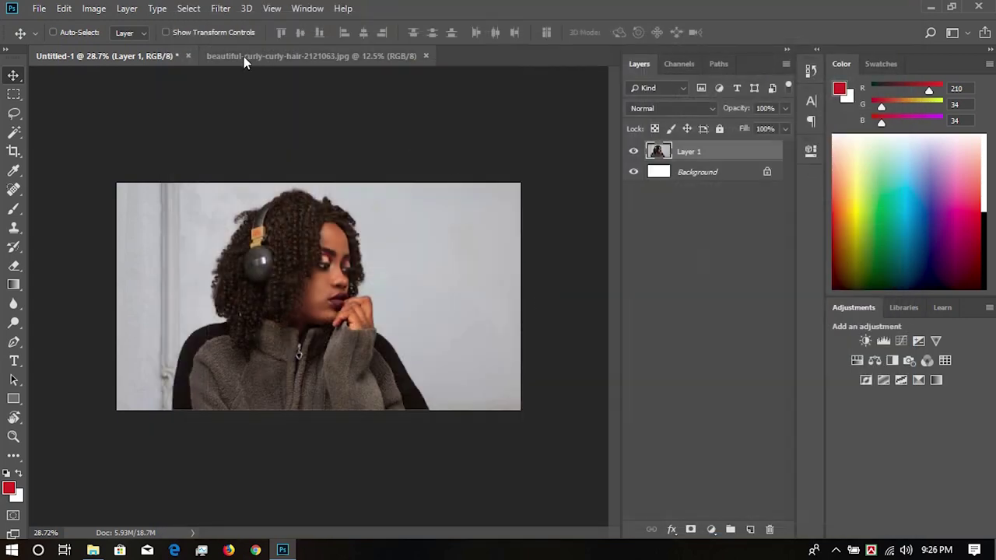
- Close both the original photo and Untitled-1 without saving changes
click(282, 60)
click(425, 57)
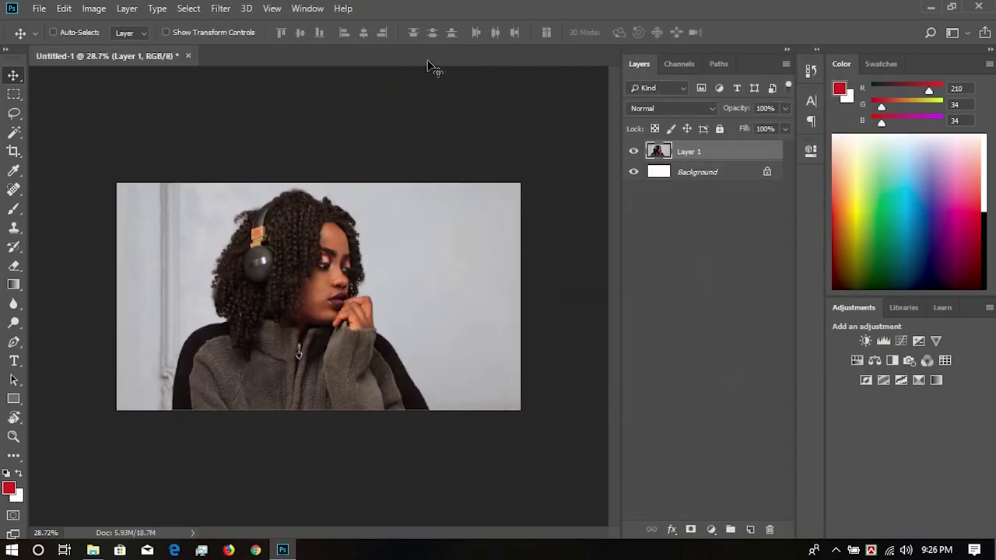
click(187, 56)
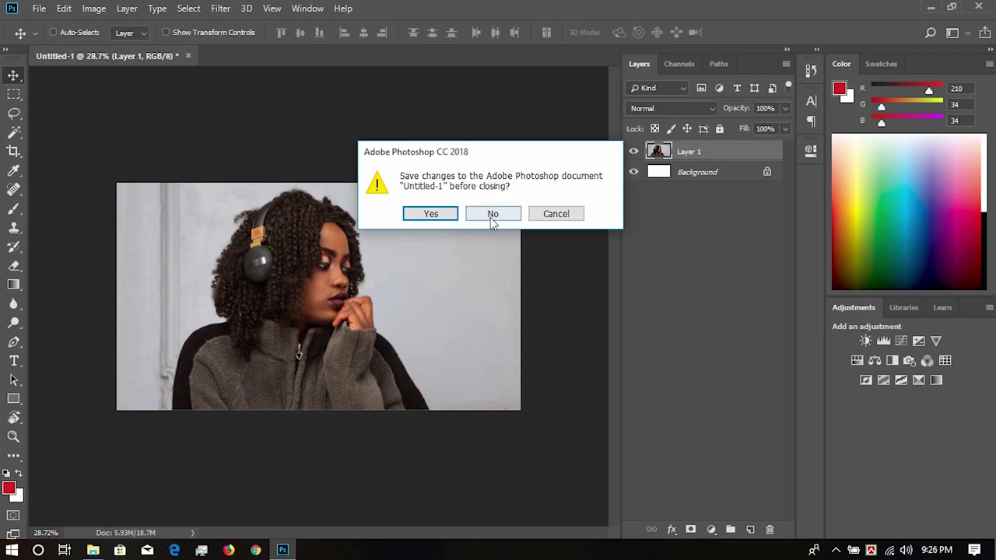
click(490, 217)
click(931, 7)
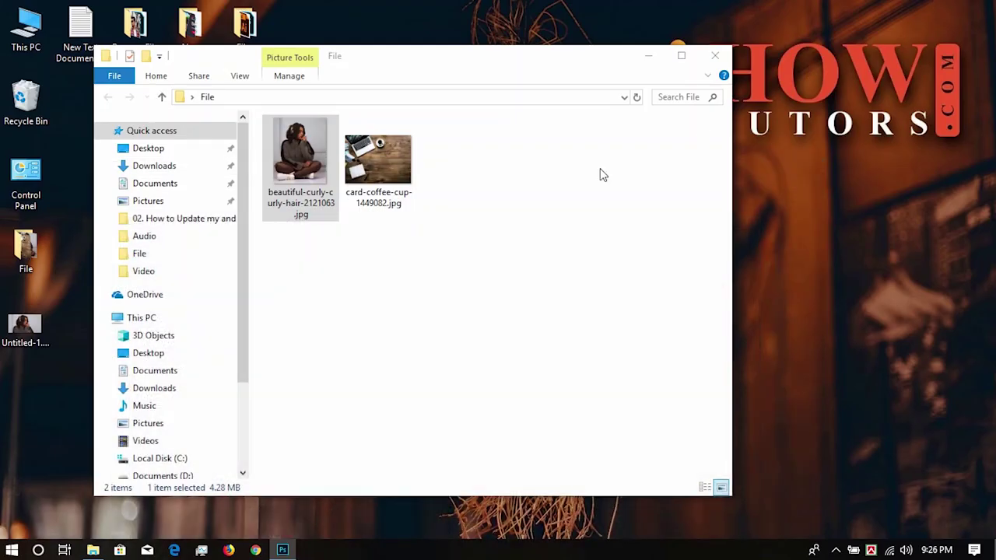
- Move the original portrait jpg to the Desktop and open it in Windows Photos
drag(302, 66, 534, 125)
mouse_move(542, 209)
mouse_down()
mouse_move(34, 396)
mouse_move(48, 397)
mouse_up()
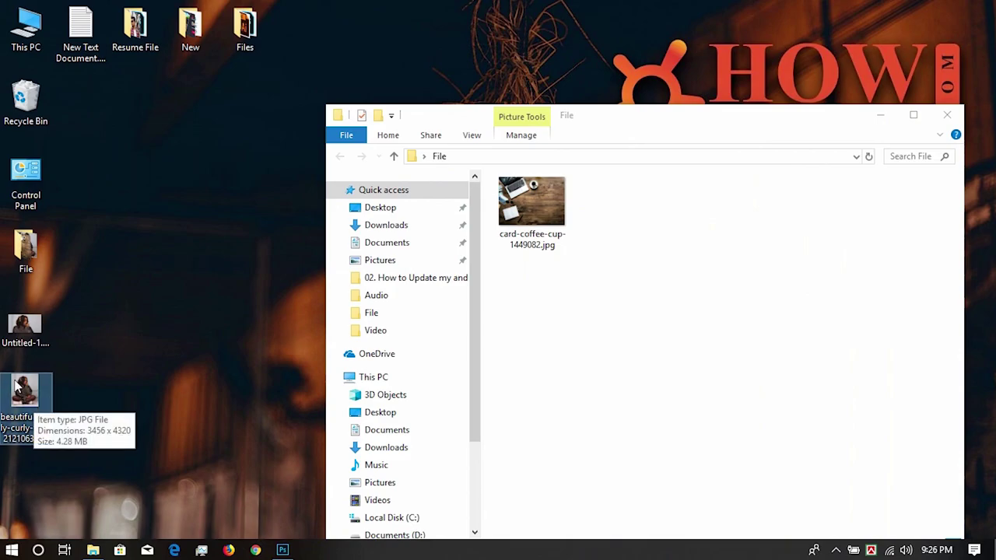
double_click(31, 393)
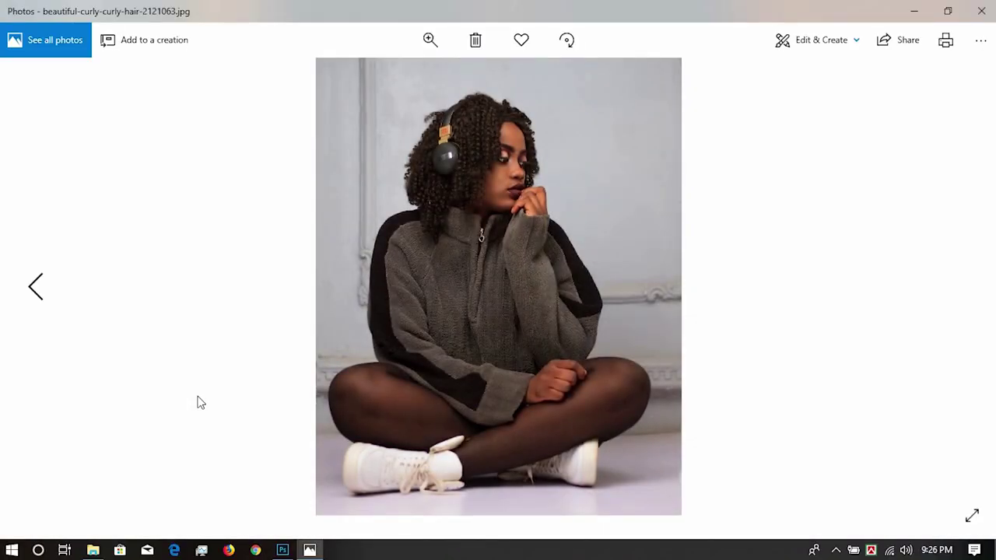
- Flip between the original portrait and Untitled-1.jpg in Photos, ending on Untitled-1.jpg
key(Left)
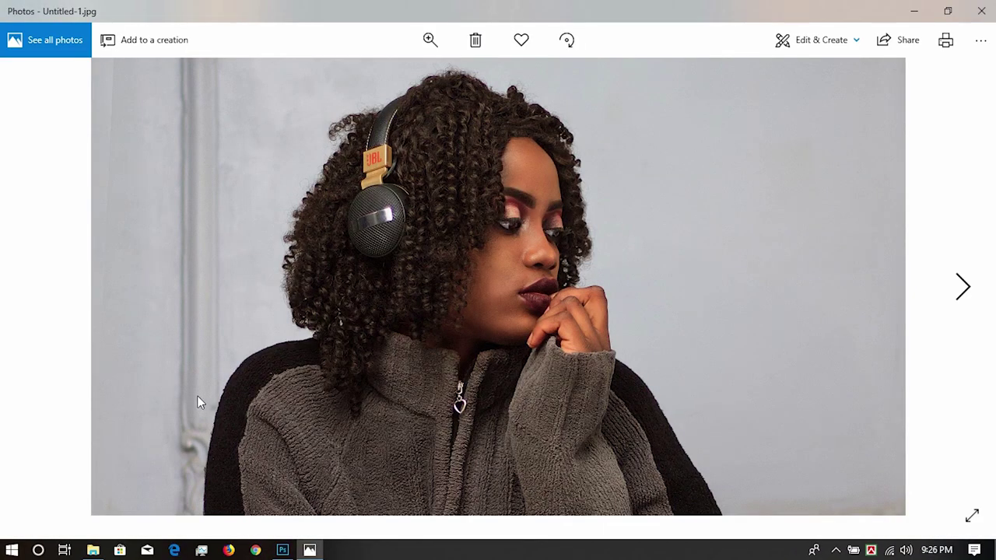
key(Right)
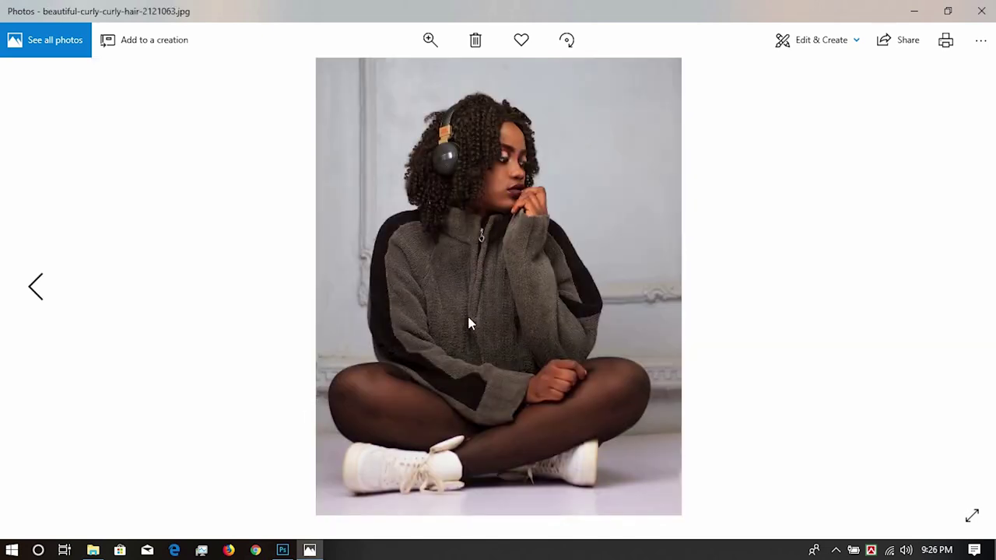
key(Left)
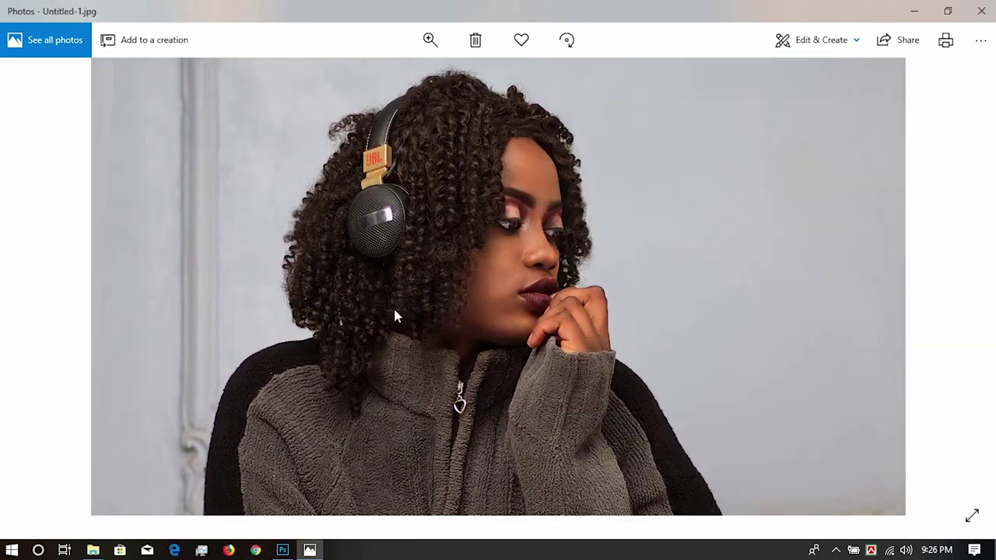